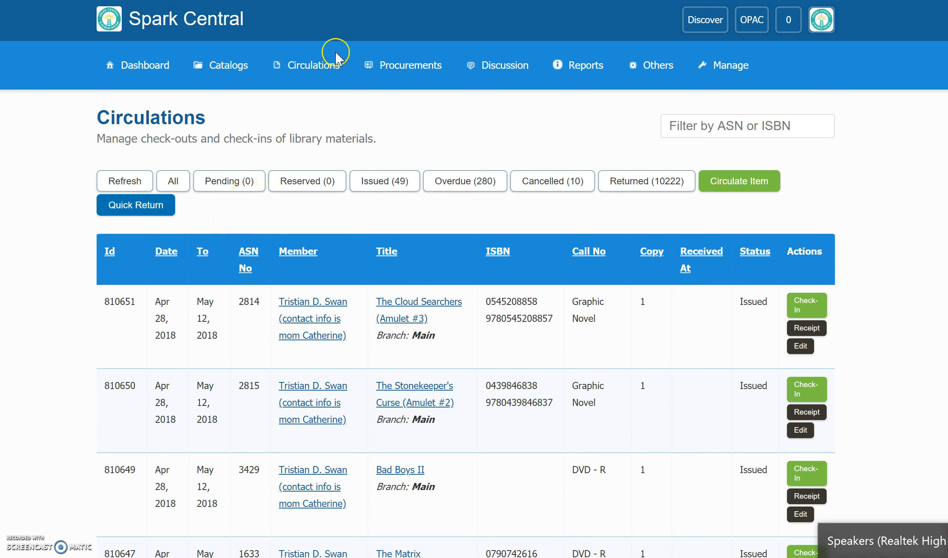
# Step: Go to the dashboard and open the list of library circulations from there
pyautogui.click(321, 67)
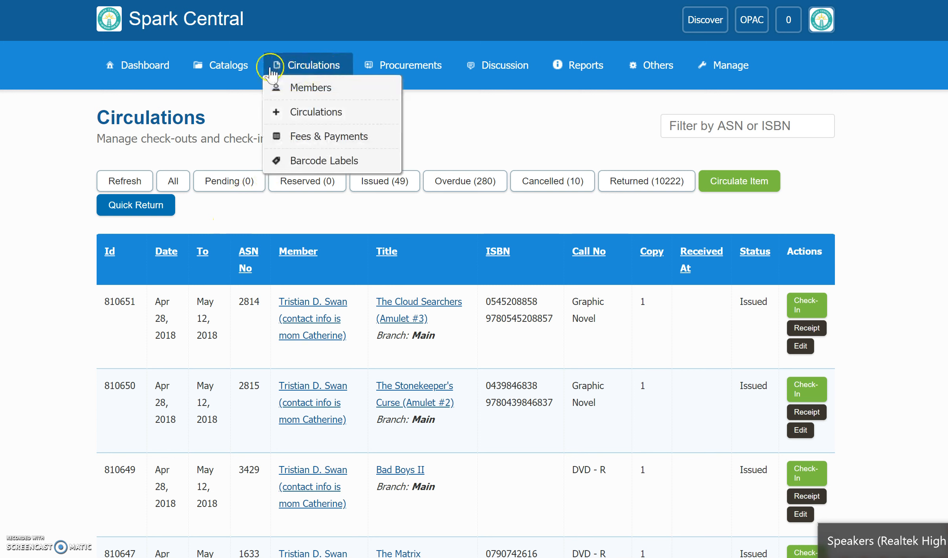
pyautogui.click(160, 68)
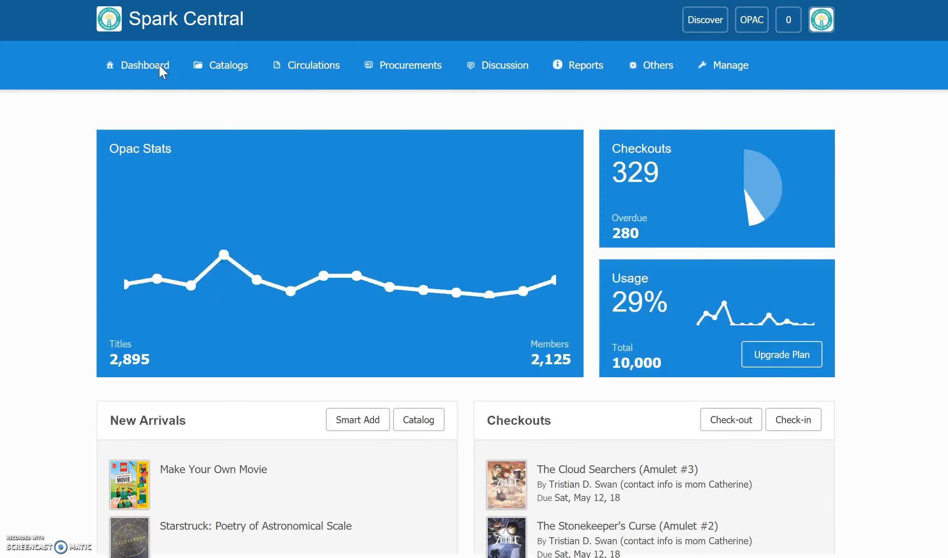
pyautogui.click(161, 70)
pyautogui.click(108, 131)
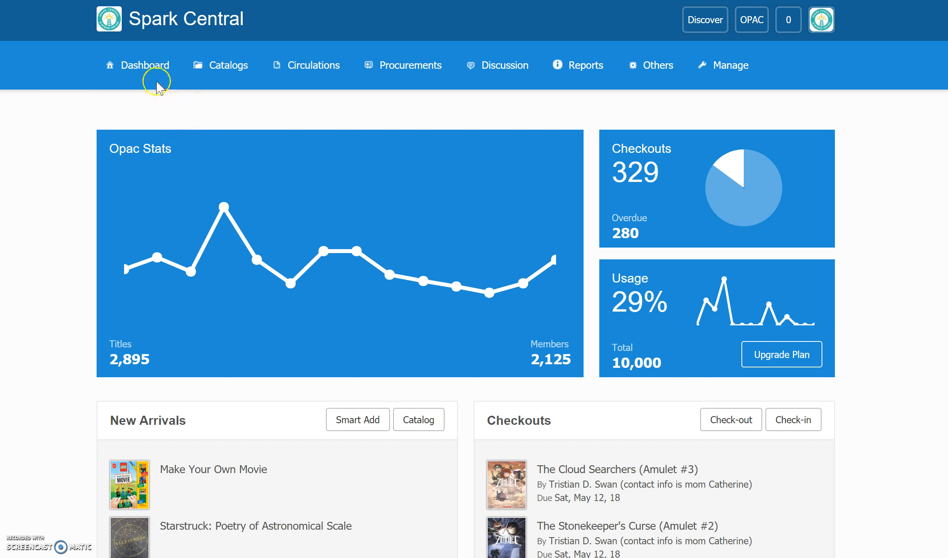
pyautogui.click(313, 66)
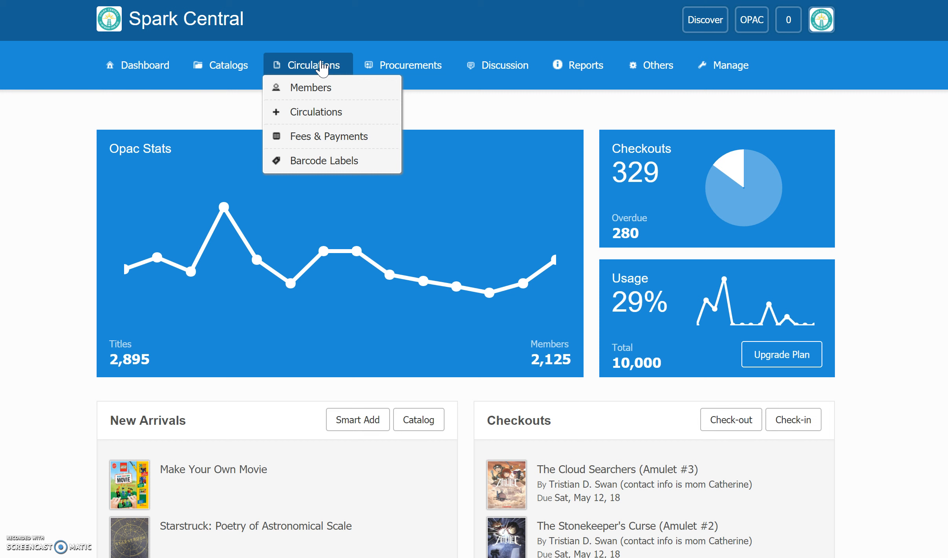
pyautogui.click(321, 113)
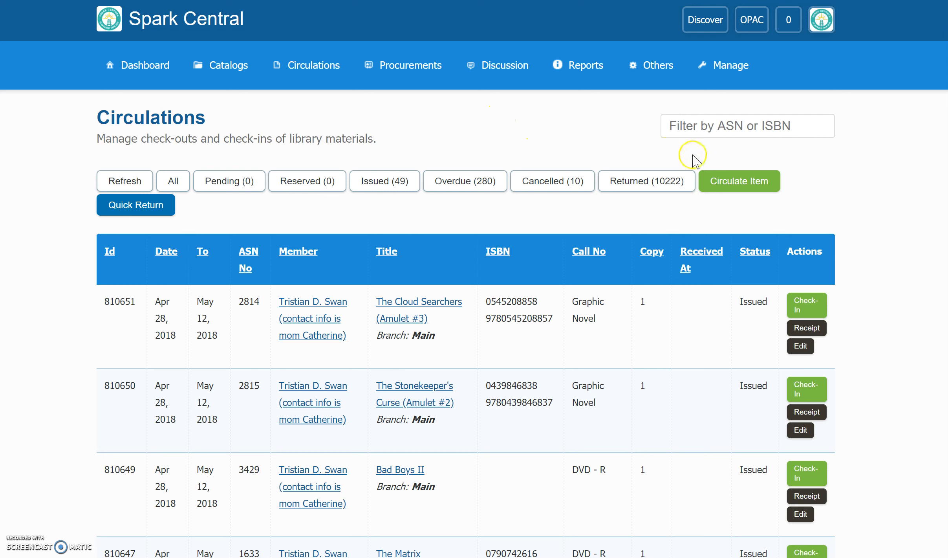
# Step: Start circulating an item and select the borrowing member by searching for their first name
pyautogui.click(730, 181)
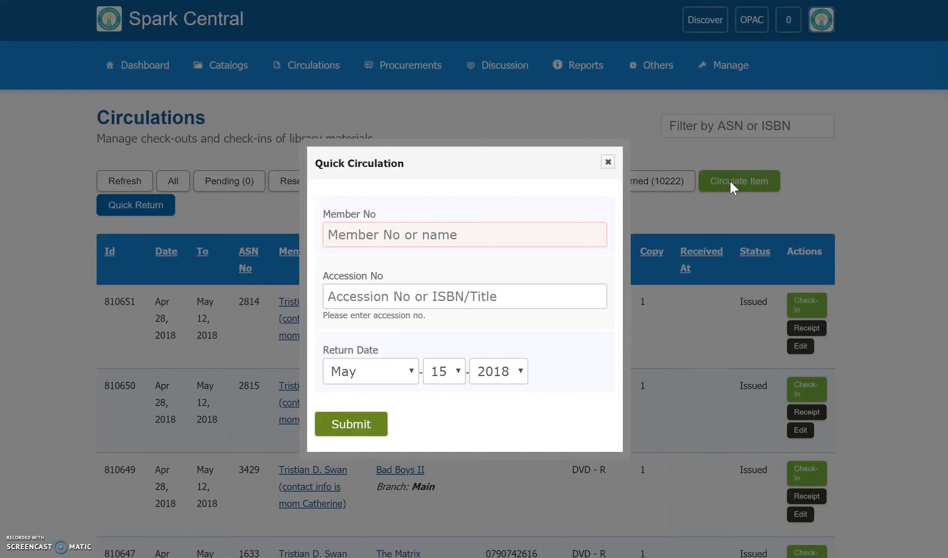
pyautogui.click(339, 231)
pyautogui.write('m')
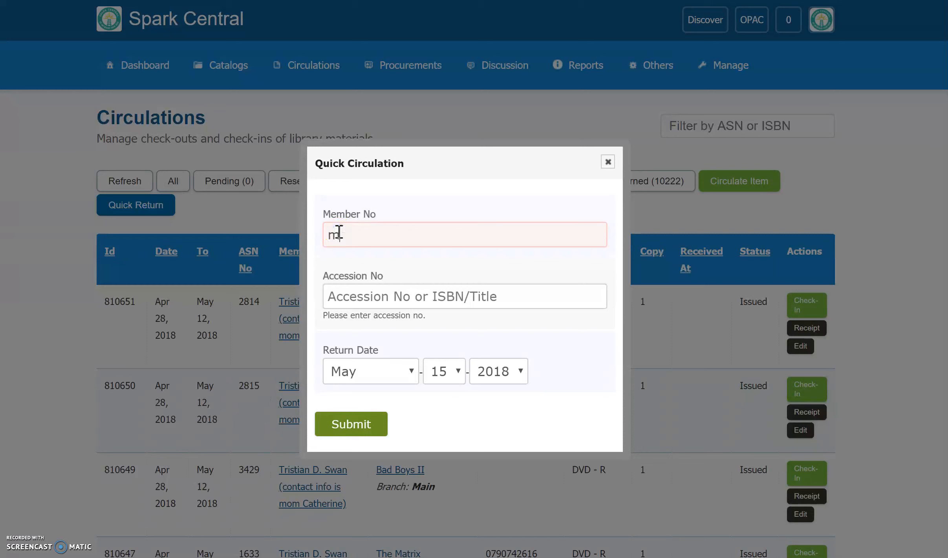
pyautogui.write('ar')
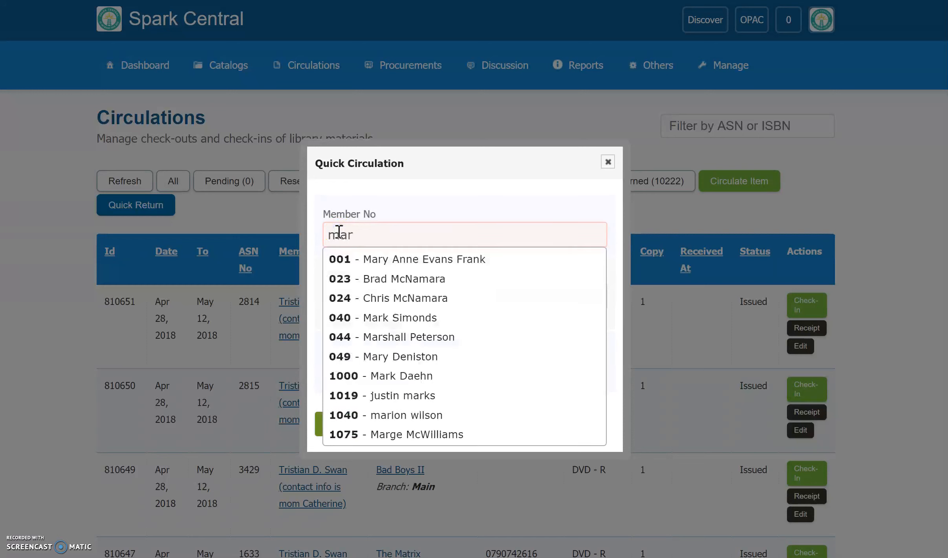
pyautogui.write('ily')
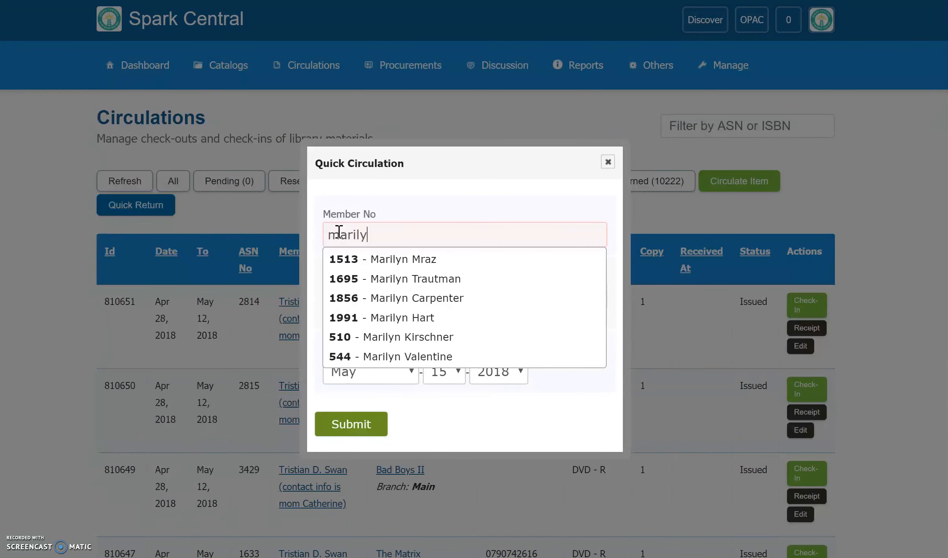
pyautogui.write('n')
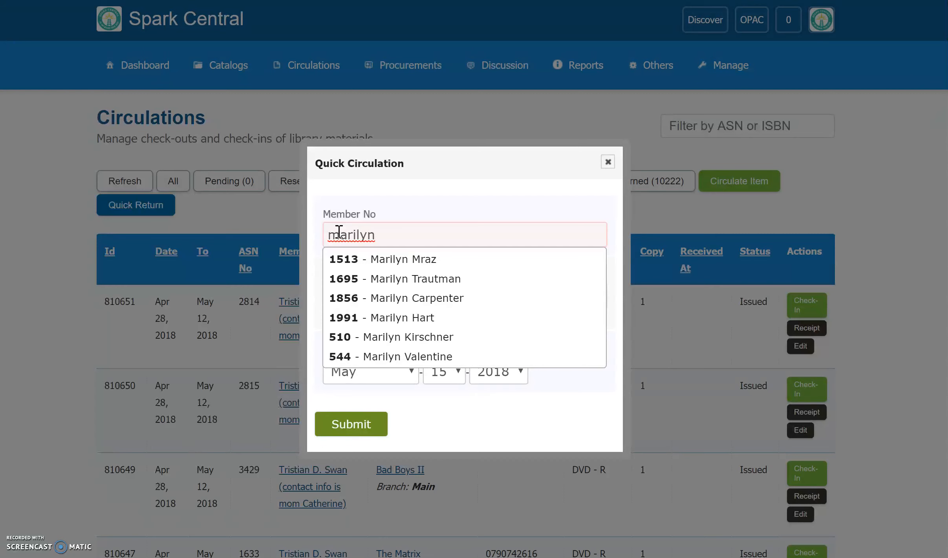
pyautogui.click(371, 280)
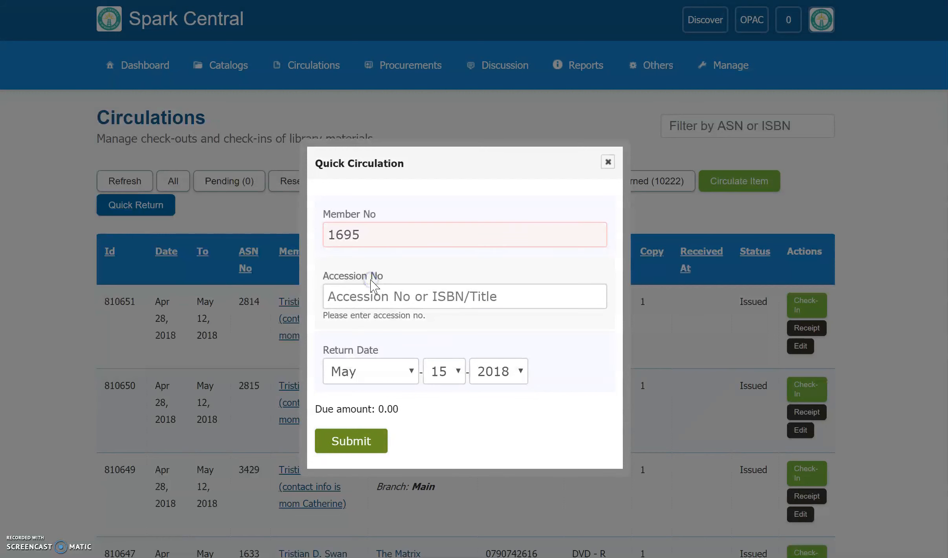
# Step: Search the accession field for "harry" and select Harry Potter And The Prisoner Of Azkaban, ASN 30, as the item
pyautogui.click(338, 295)
pyautogui.write('h')
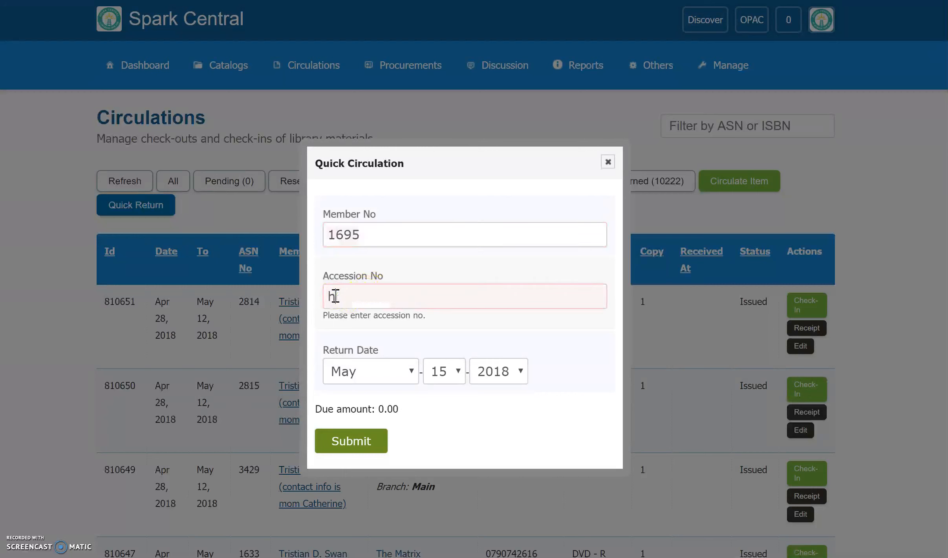
pyautogui.write('arry')
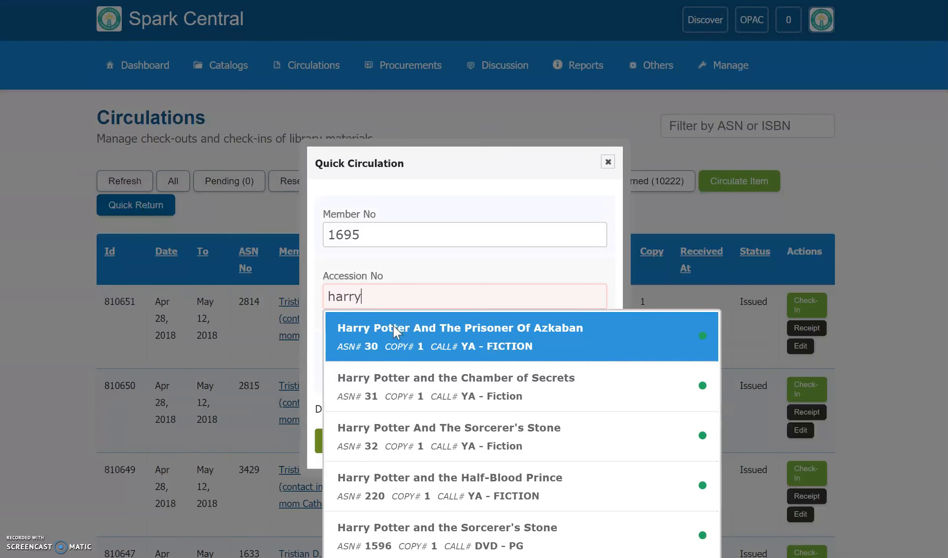
pyautogui.click(339, 340)
pyautogui.click(340, 349)
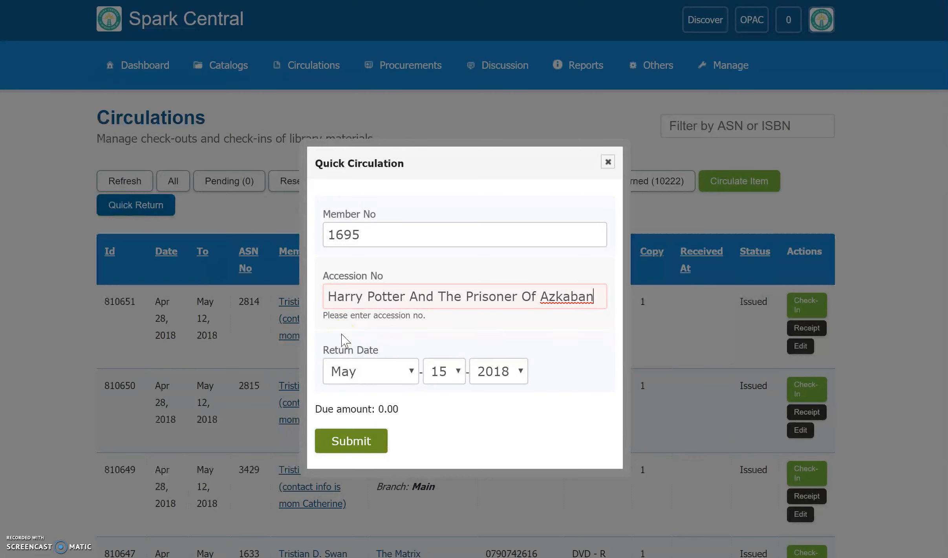
# Step: Try the return date with month April and day 1, setting it back to May 15, 2018
pyautogui.click(410, 369)
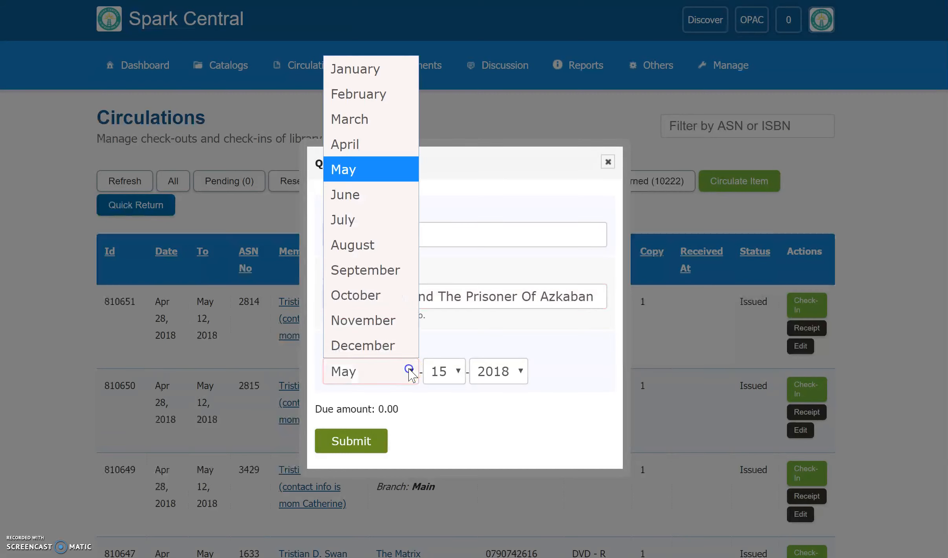
pyautogui.click(381, 158)
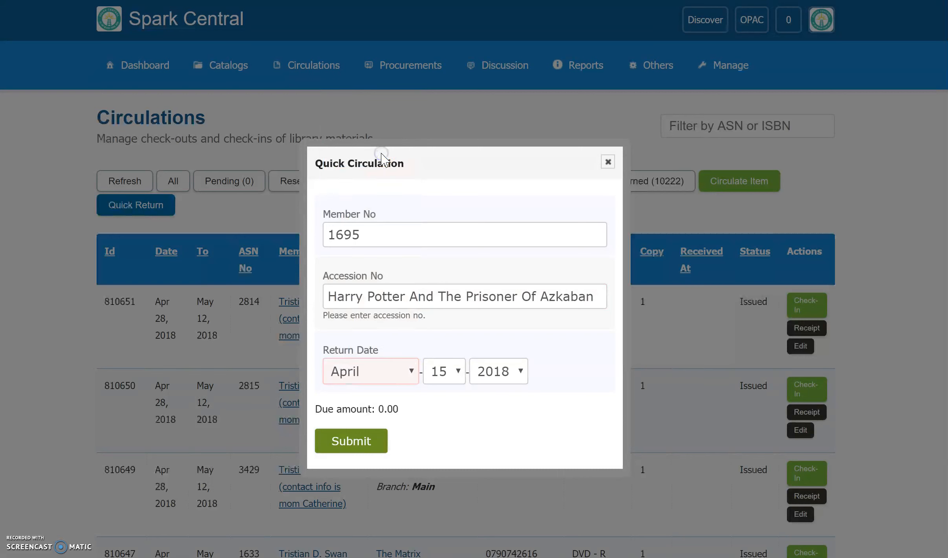
pyautogui.click(410, 371)
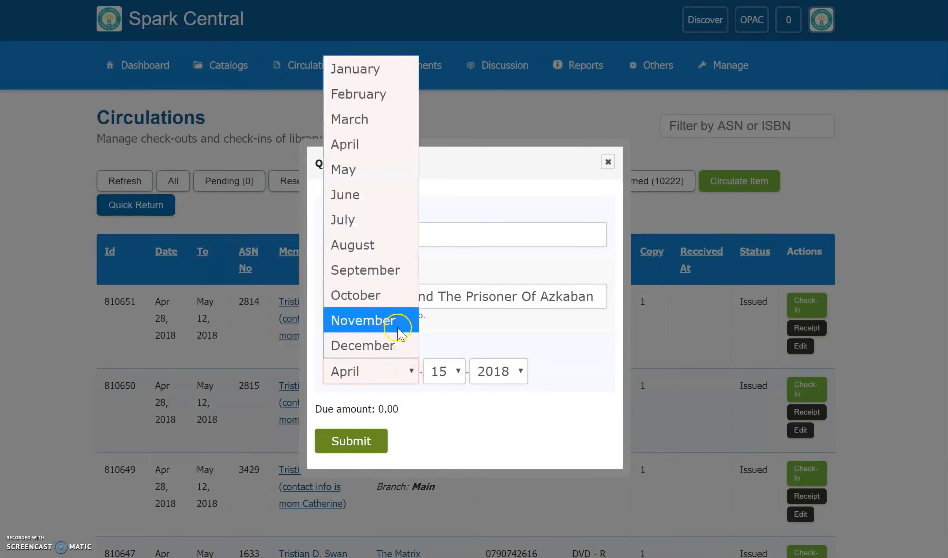
pyautogui.click(369, 171)
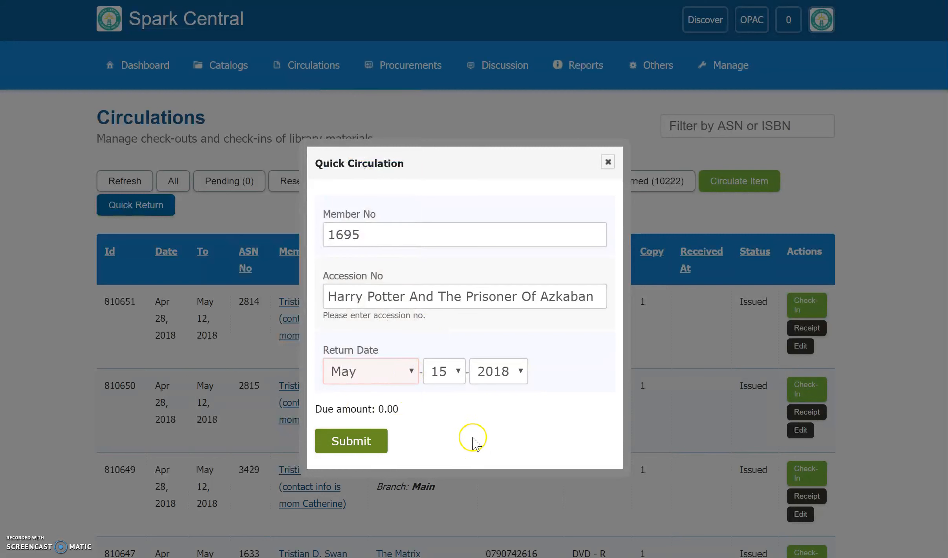
pyautogui.click(462, 367)
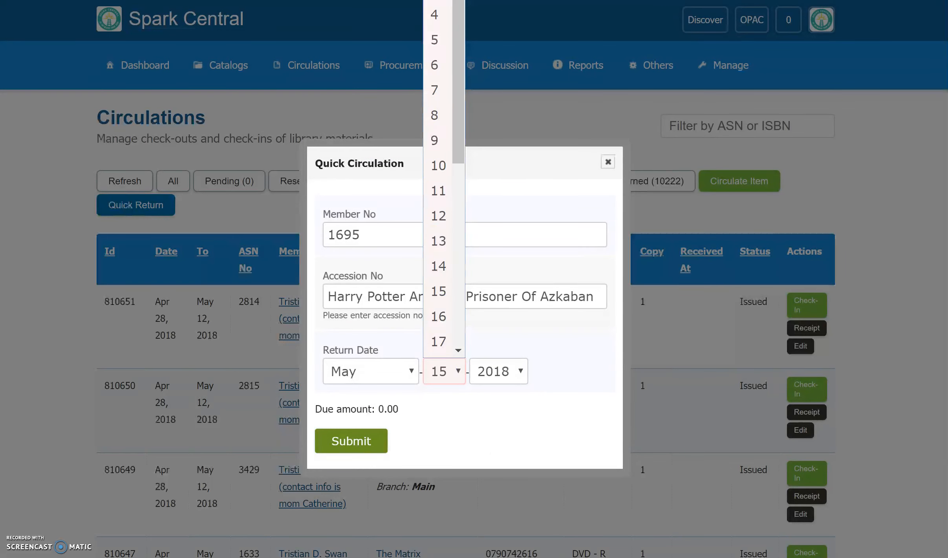
pyautogui.click(436, 0)
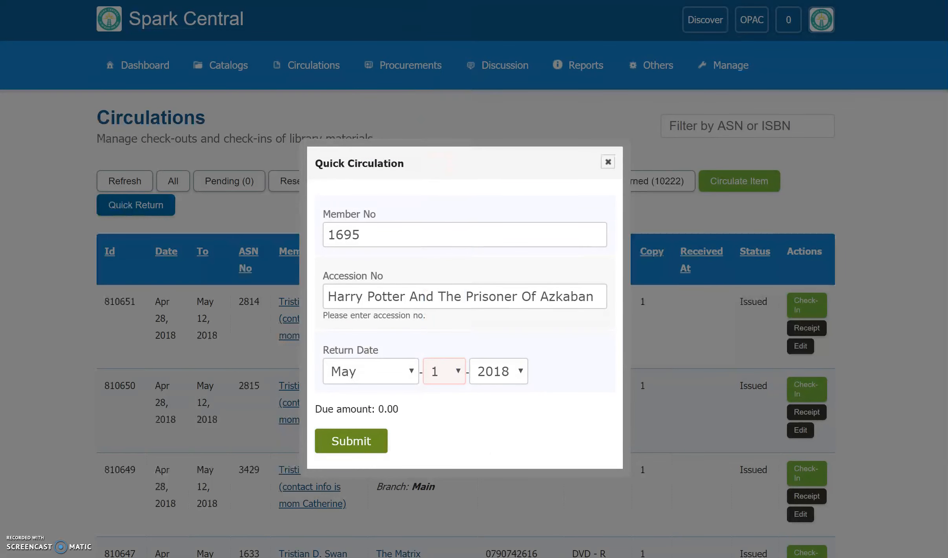
pyautogui.click(461, 372)
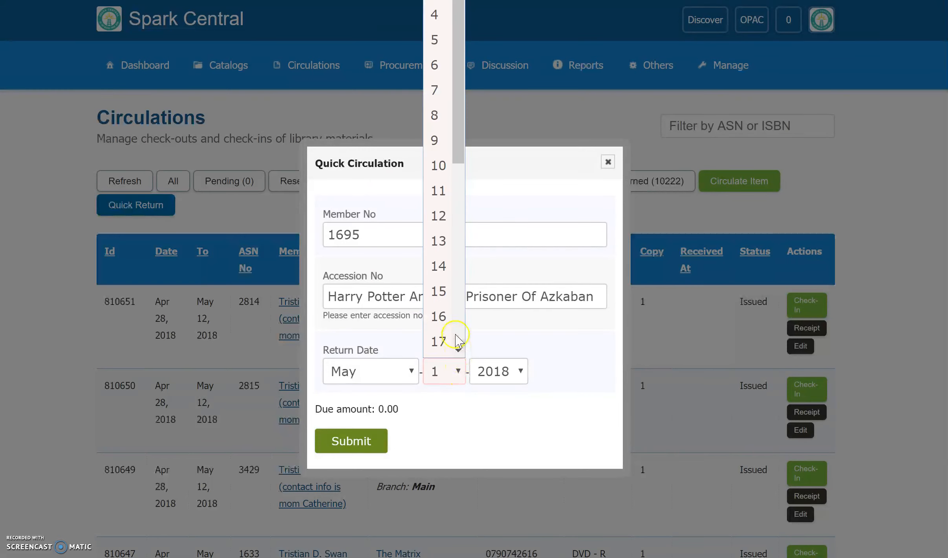
pyautogui.click(443, 290)
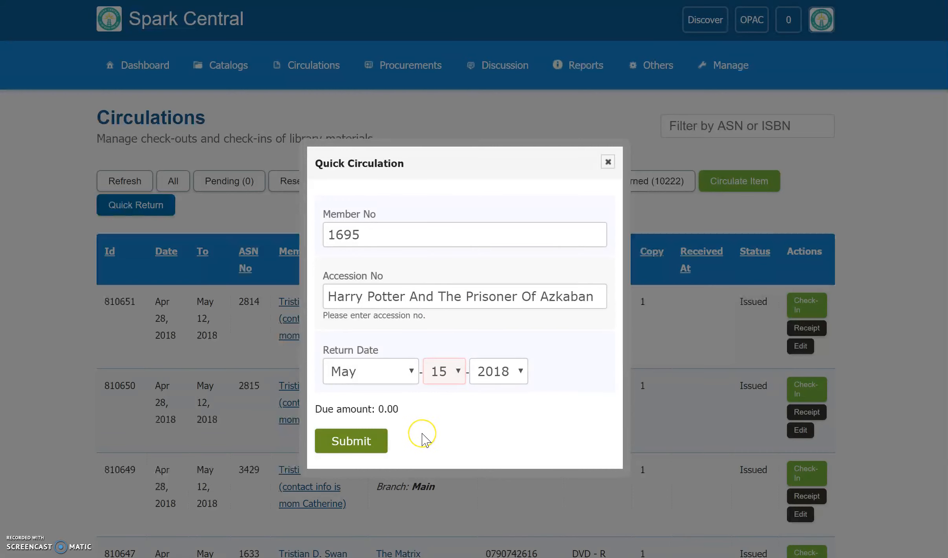
# Step: Submit the check-out of Harry Potter And The Prisoner Of Azkaban and close the Quick Circulation dialog
pyautogui.click(366, 440)
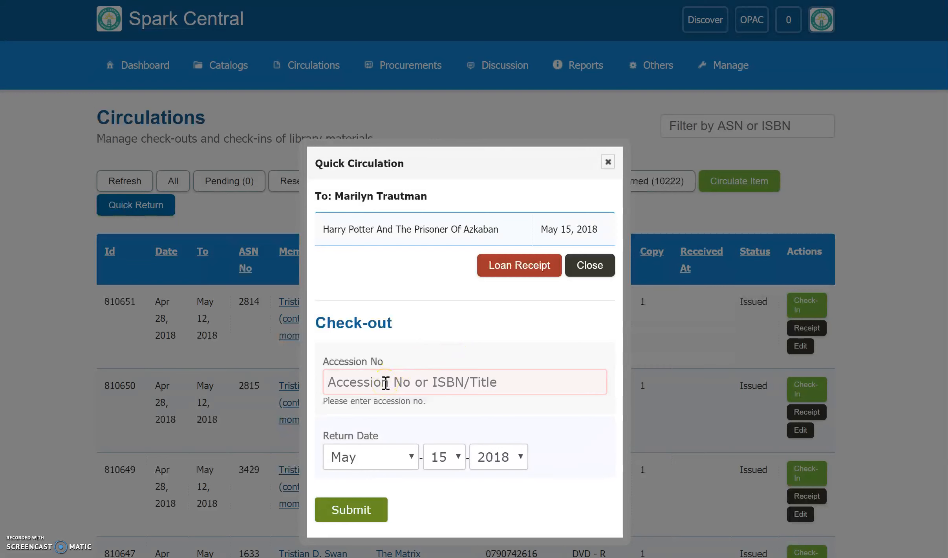
pyautogui.click(496, 381)
pyautogui.click(594, 265)
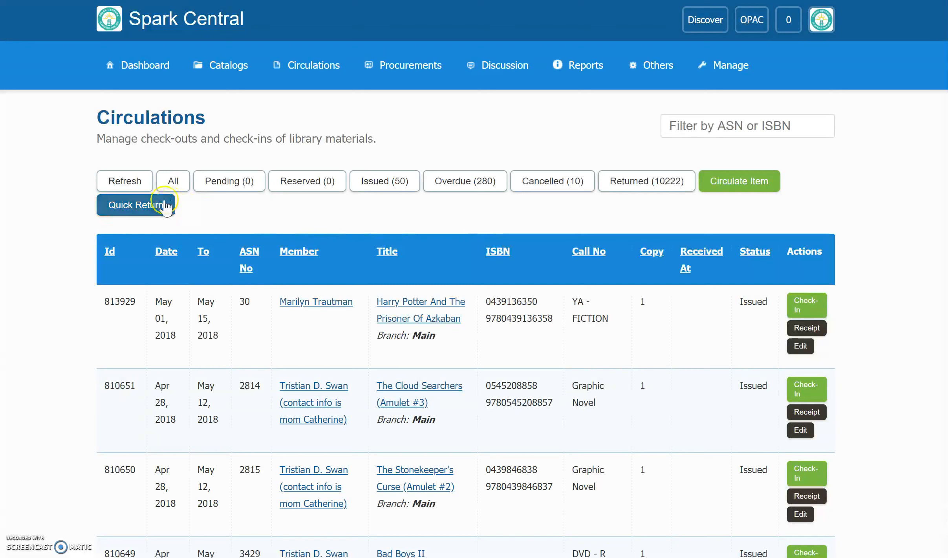
pyautogui.click(154, 205)
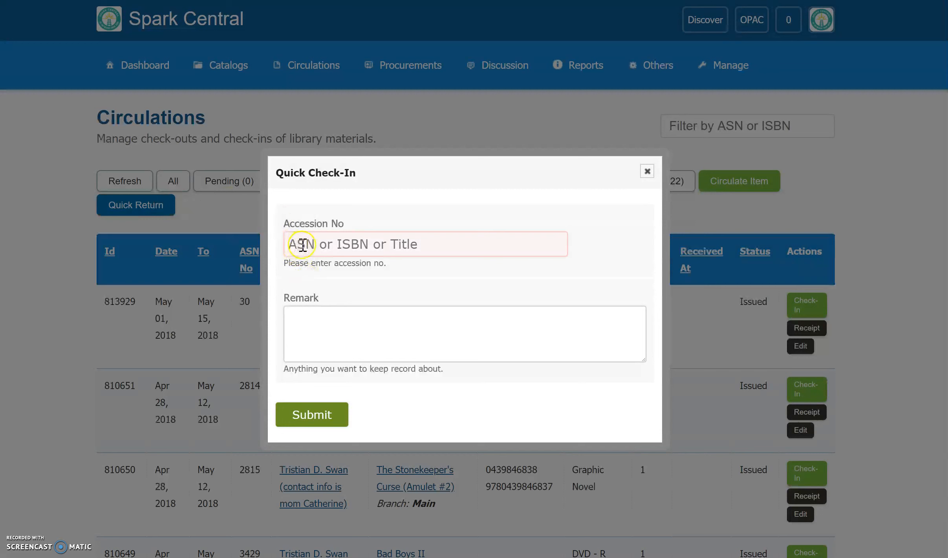
pyautogui.write('30')
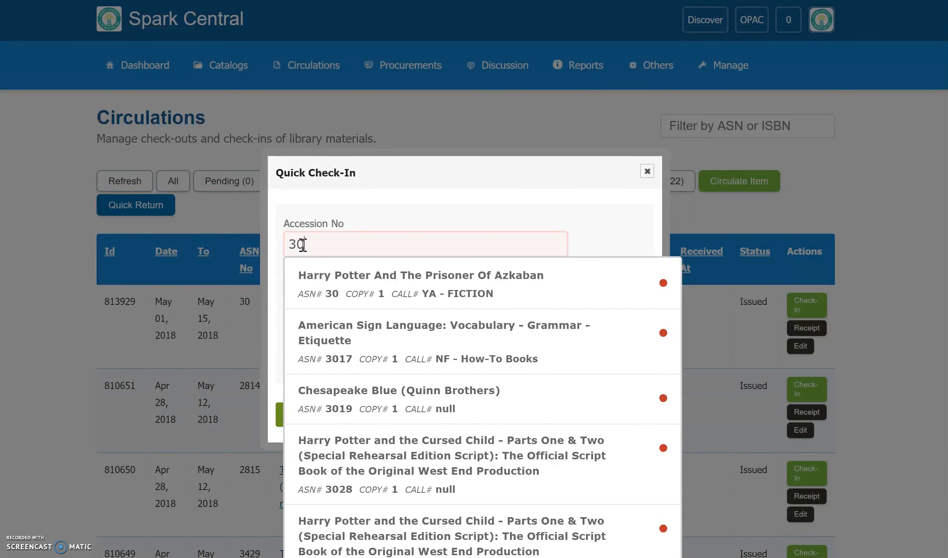
pyautogui.click(342, 282)
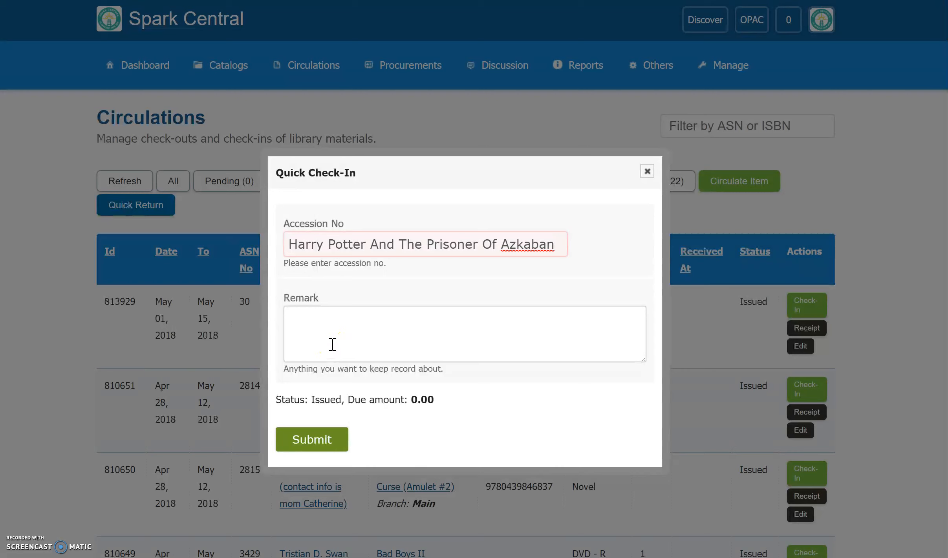
pyautogui.click(324, 440)
pyautogui.click(648, 171)
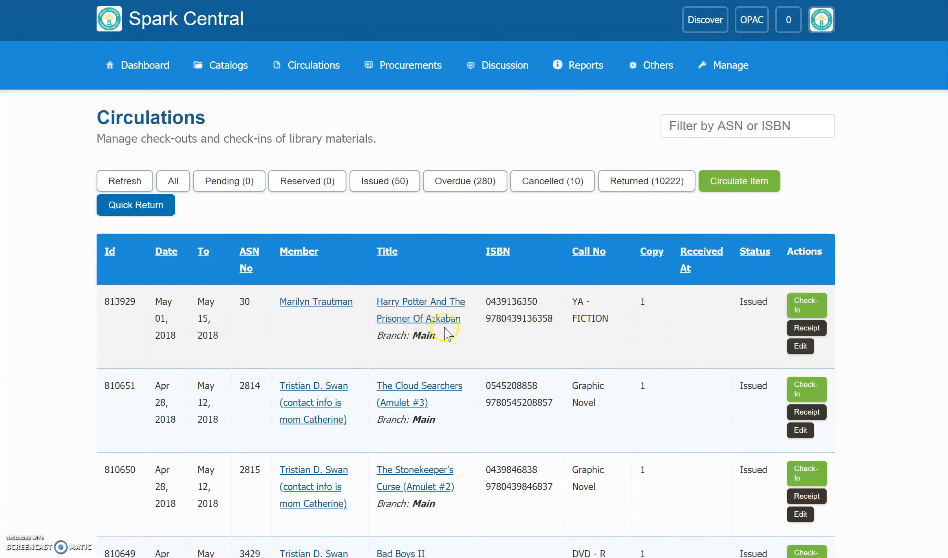
# Step: Check in Harry Potter And The Prisoner Of Azkaban from its row in the circulations list, without a remark
pyautogui.click(819, 308)
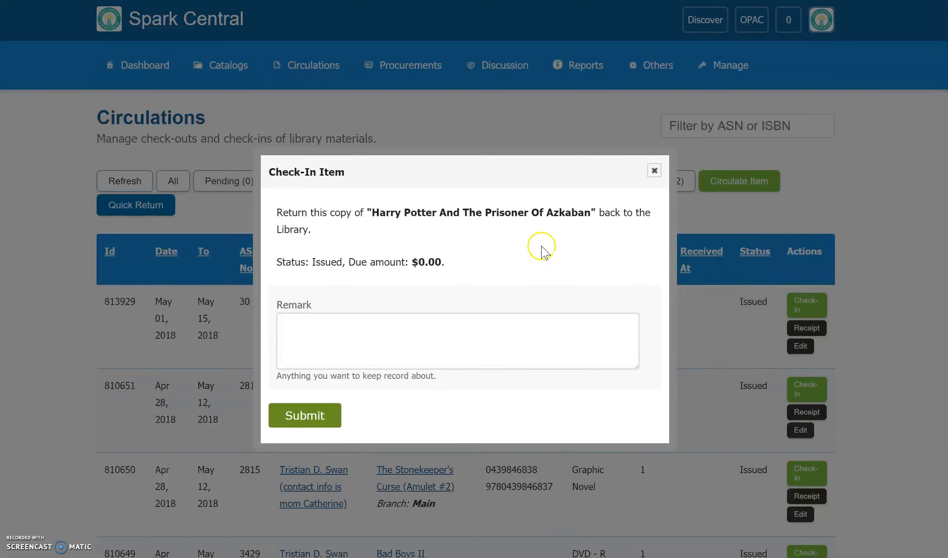
pyautogui.click(311, 417)
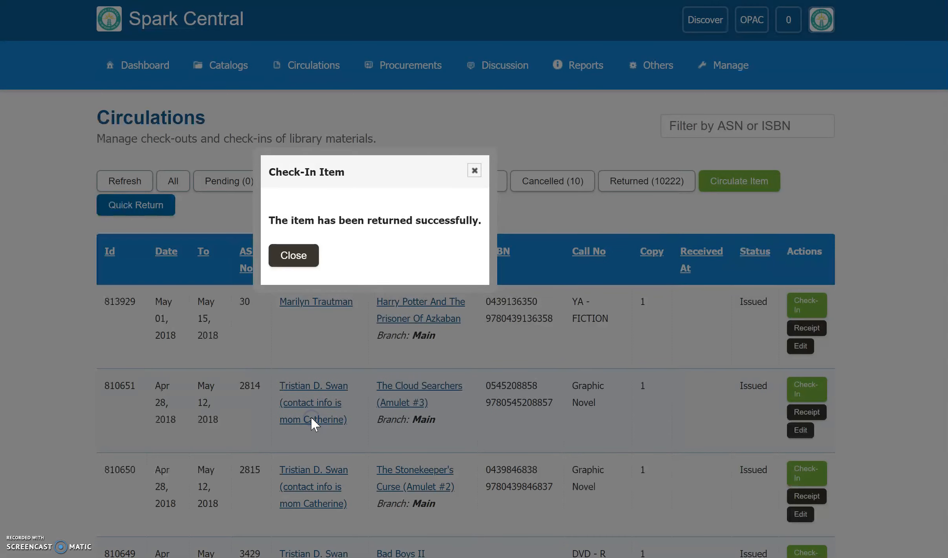
pyautogui.click(302, 255)
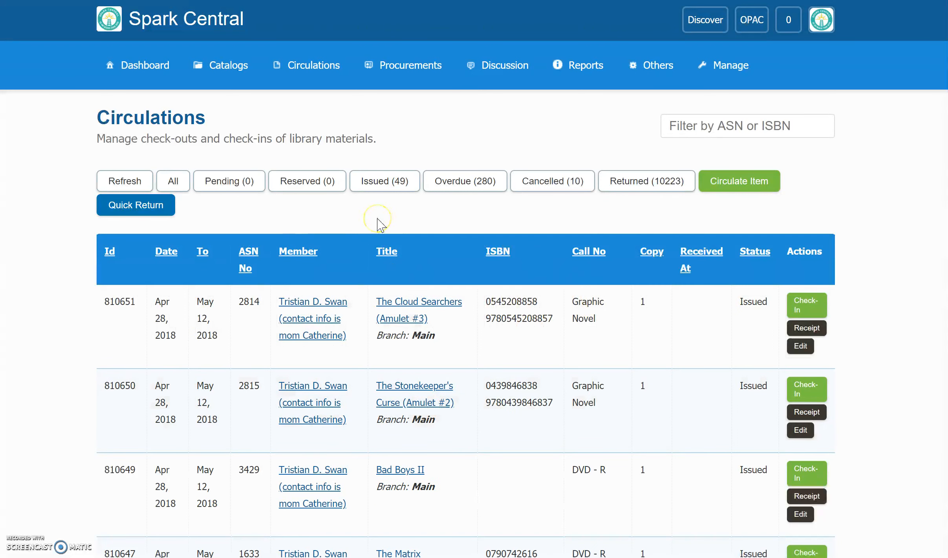
pyautogui.click(419, 218)
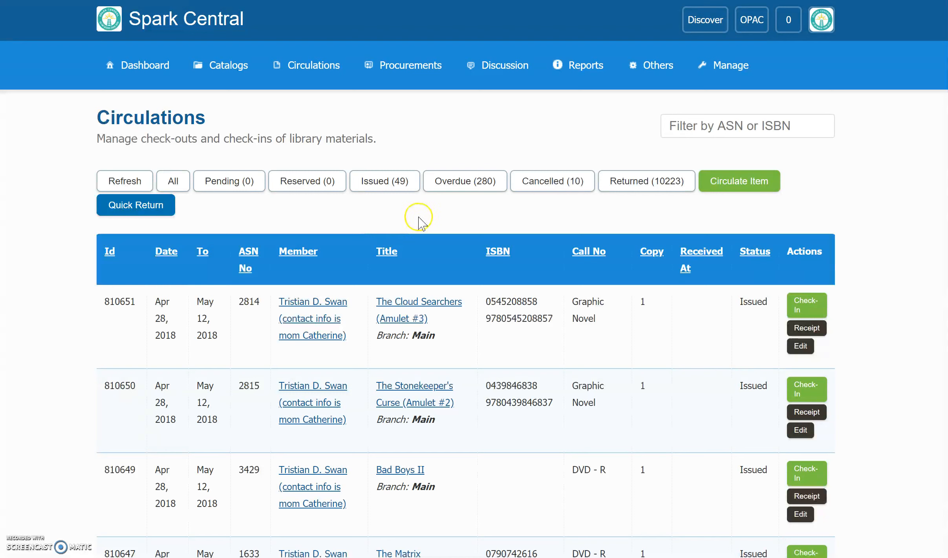